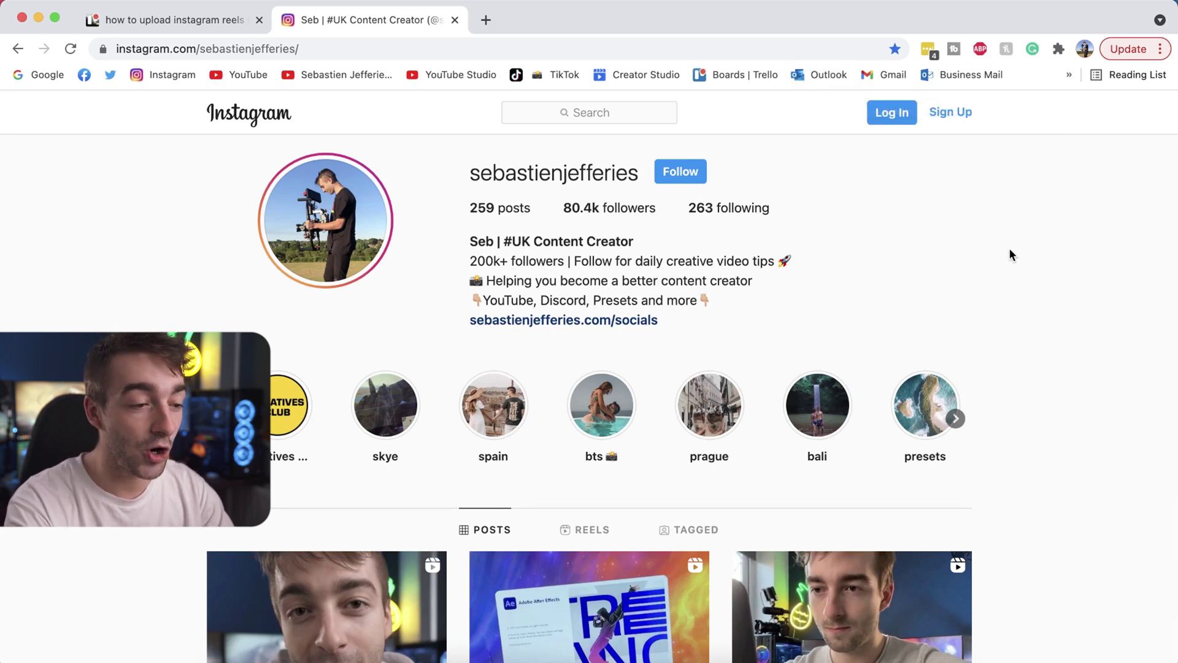
Open Chrome's Extensions page through More Tools and expand its side navigation menu.
left_click(1135, 47)
left_click(1136, 48)
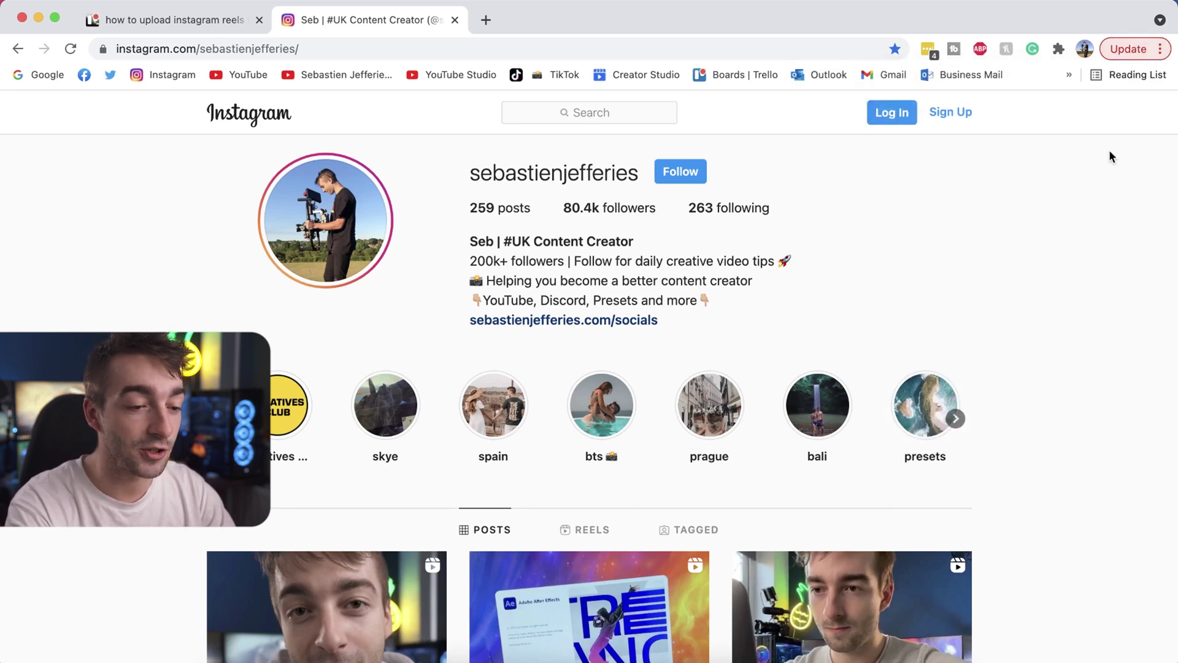
left_click(1135, 52)
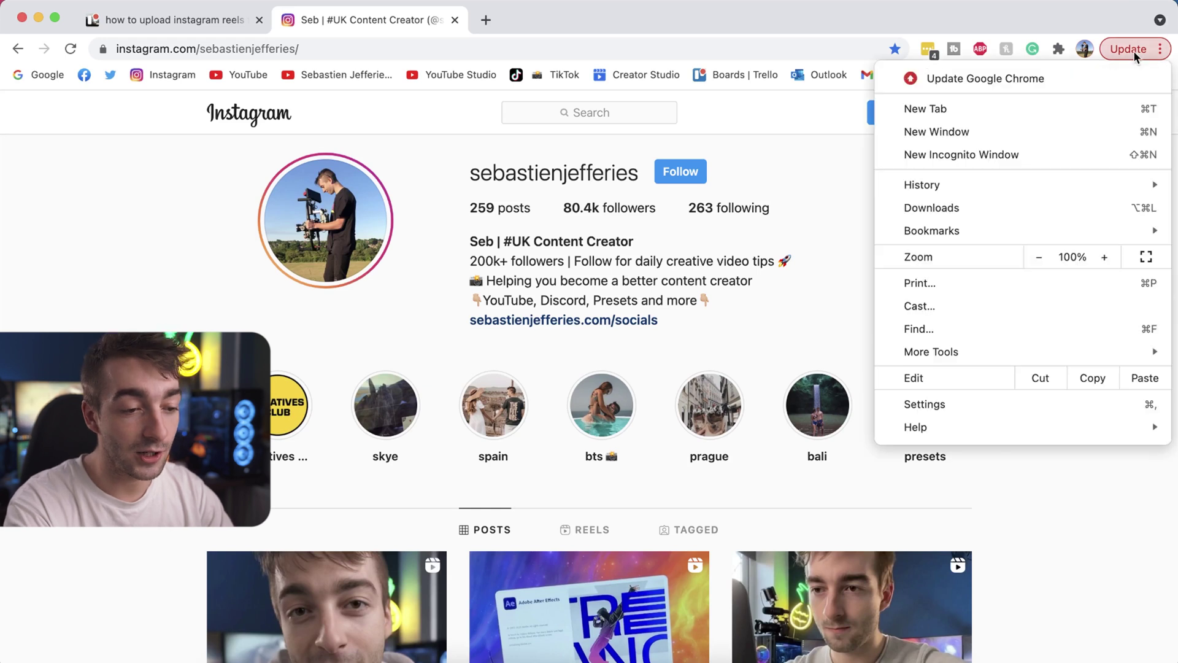
mouse_move(948, 344)
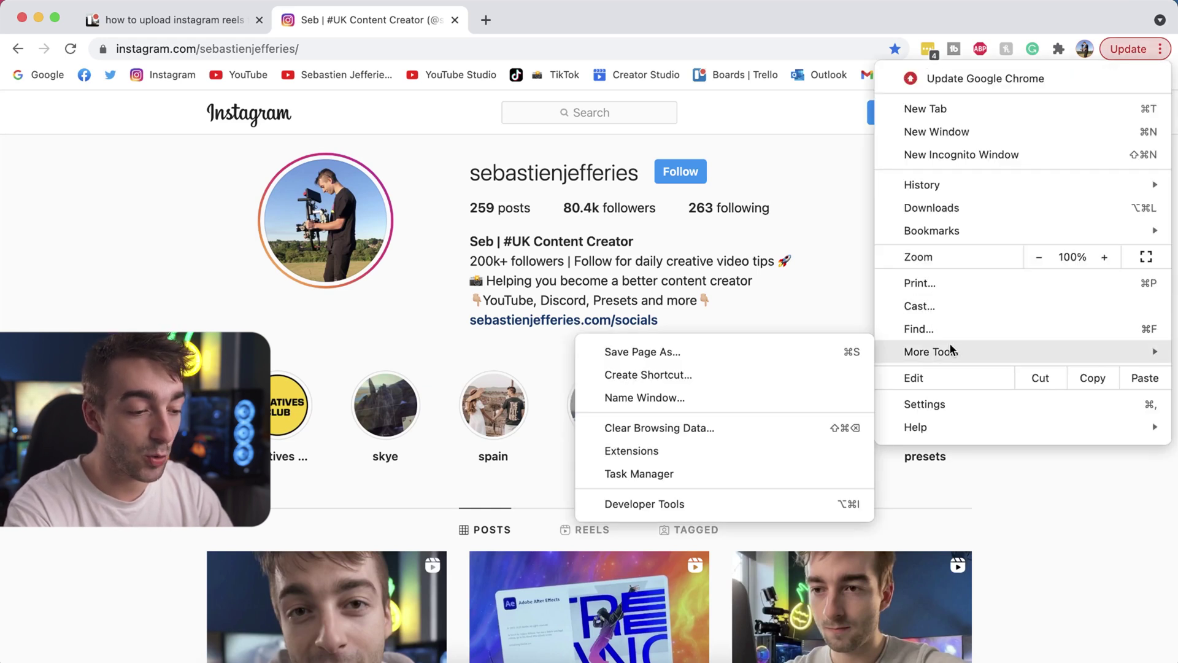
left_click(731, 454)
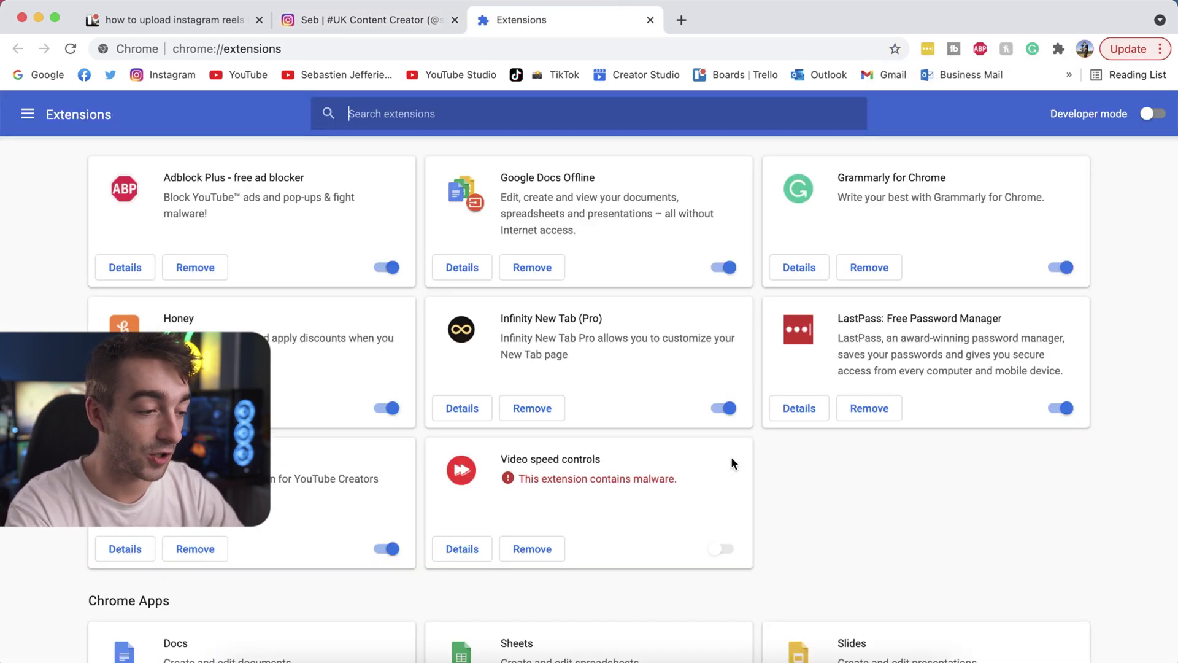
left_click(28, 114)
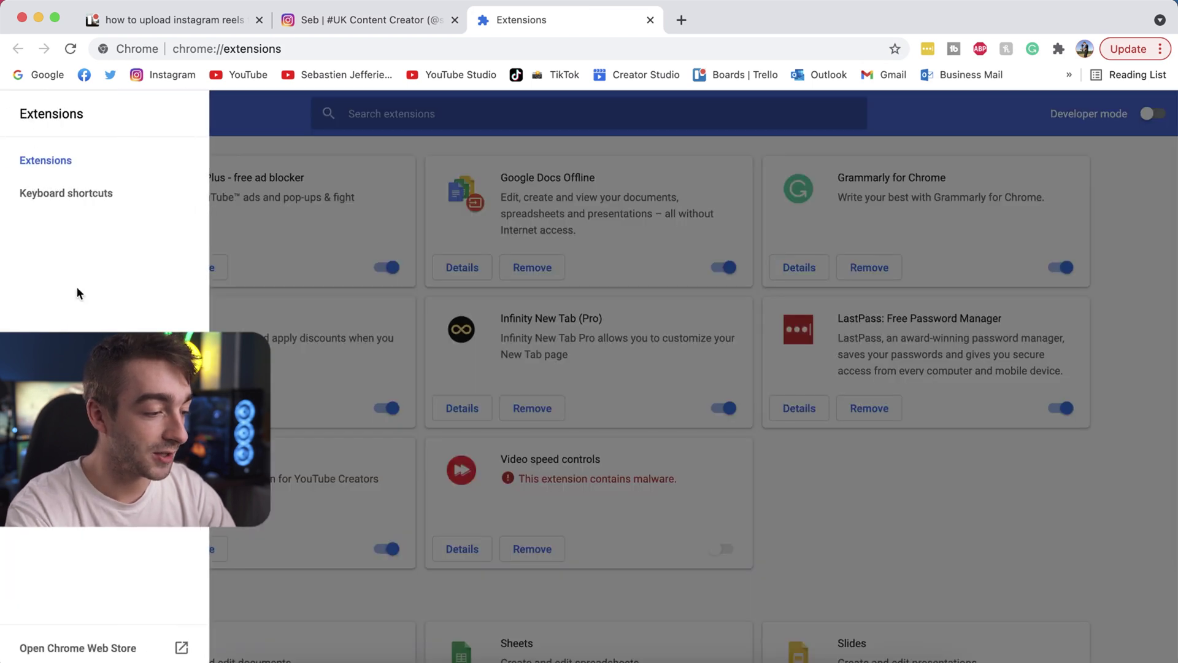
Search the Chrome Web Store for 'inssist' and add the INSSIST Web Client for Instagram extension.
left_click(92, 650)
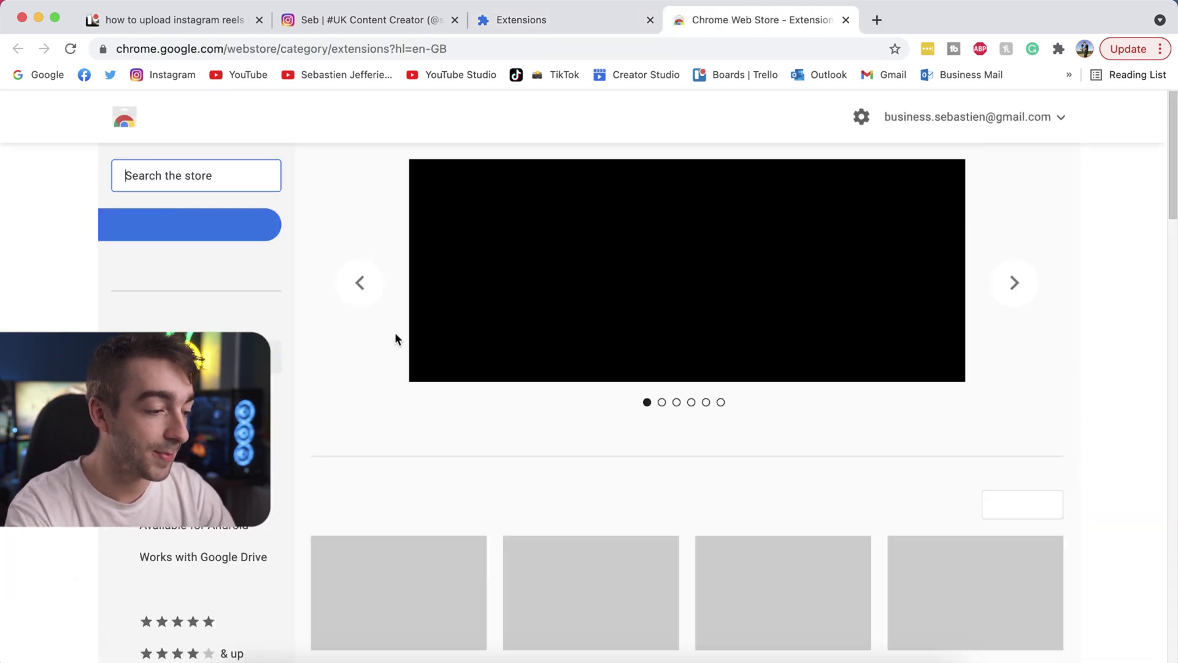
type("in")
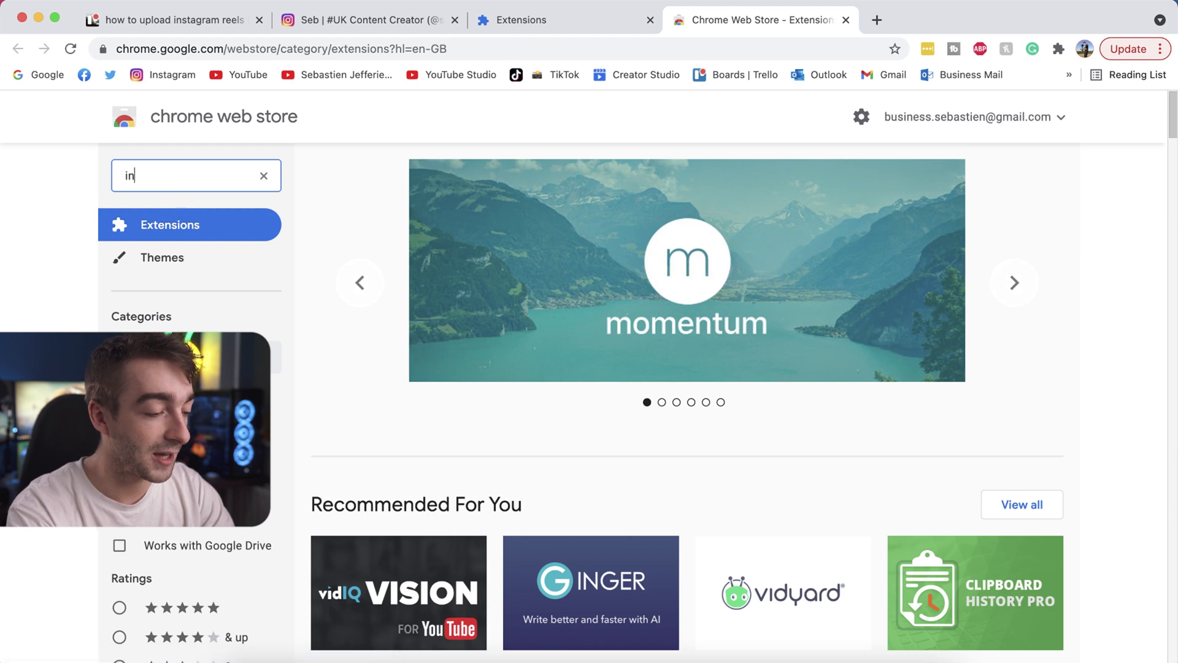
type("ssist")
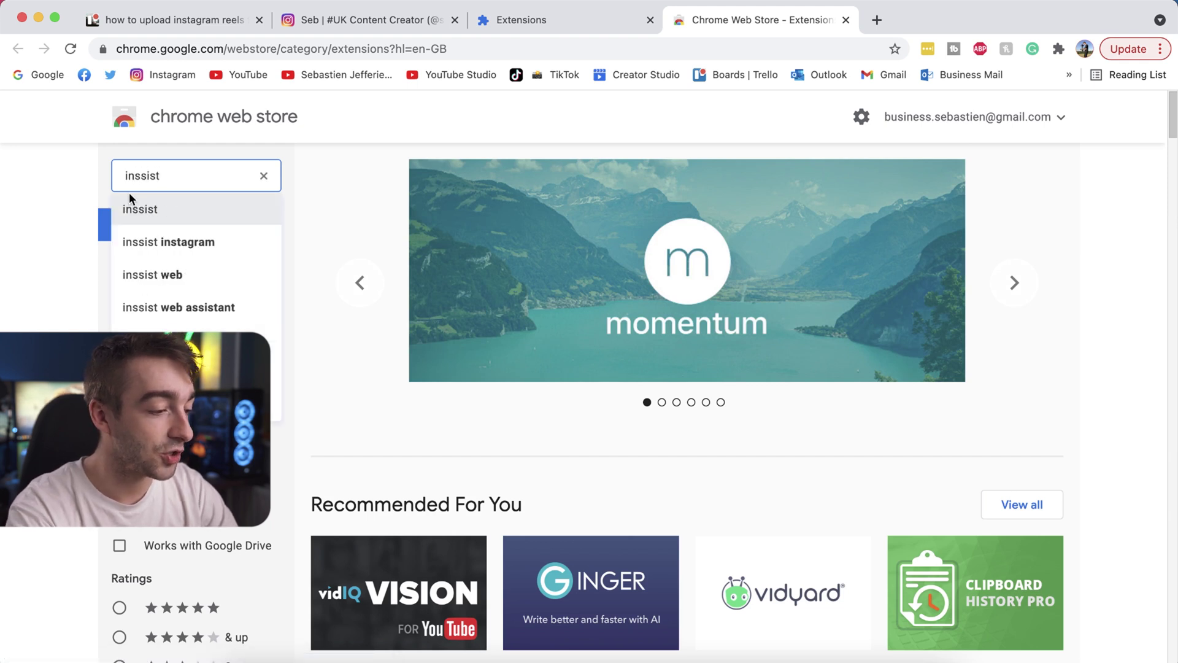
left_click(144, 209)
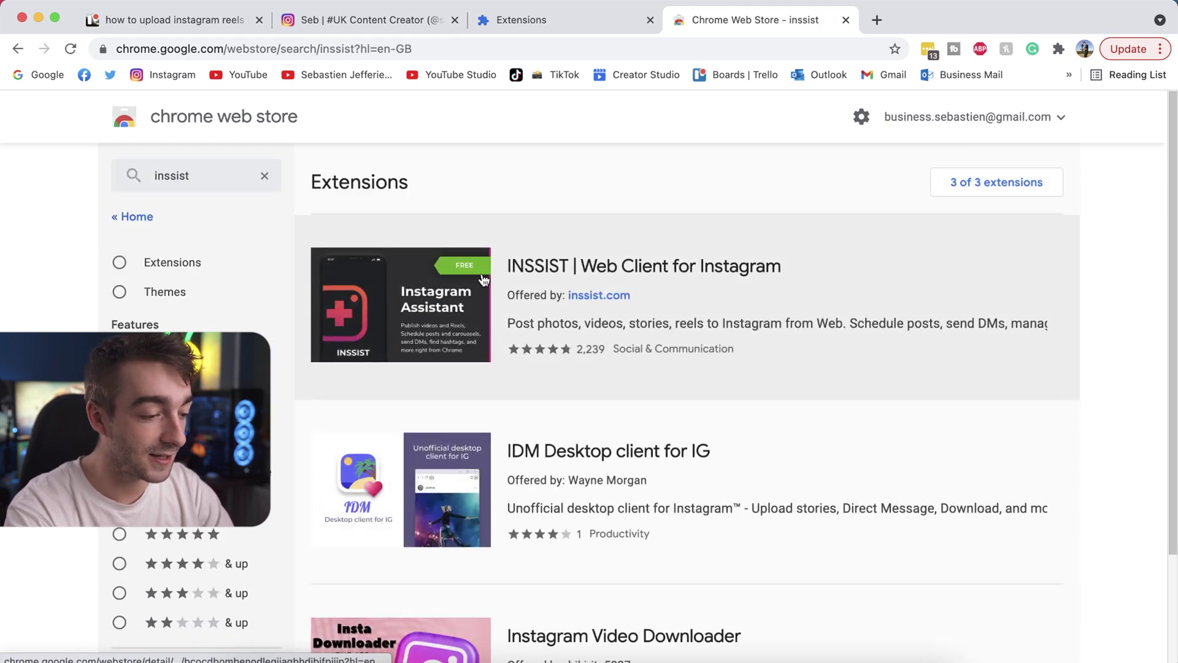
left_click(590, 277)
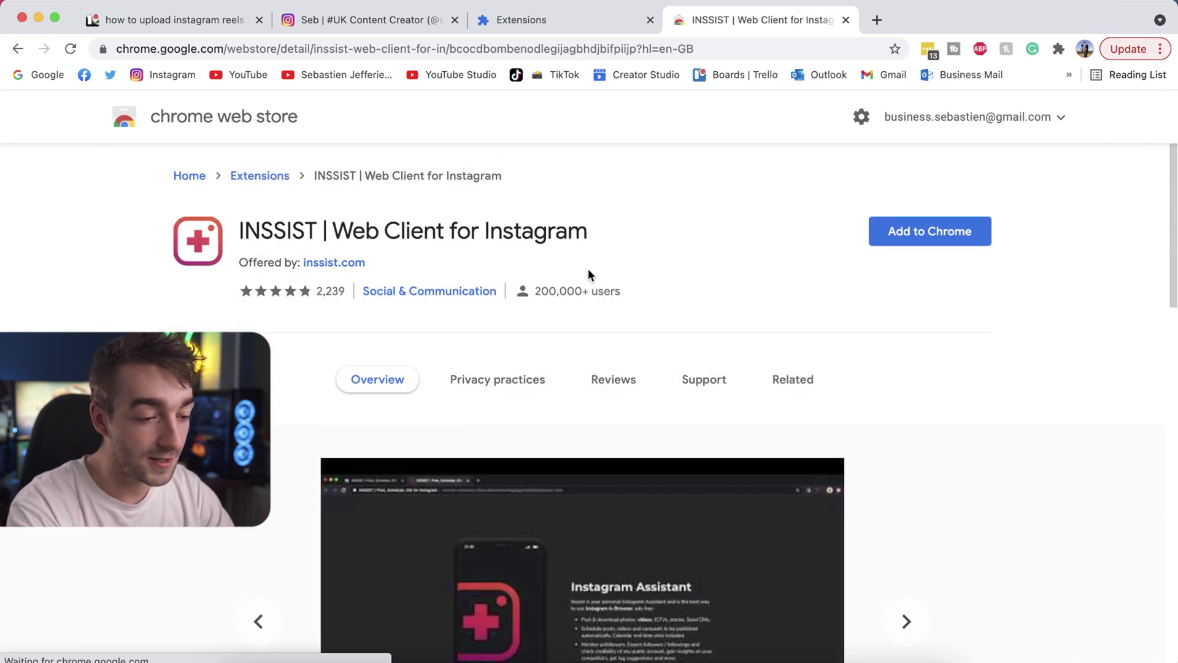
left_click(942, 235)
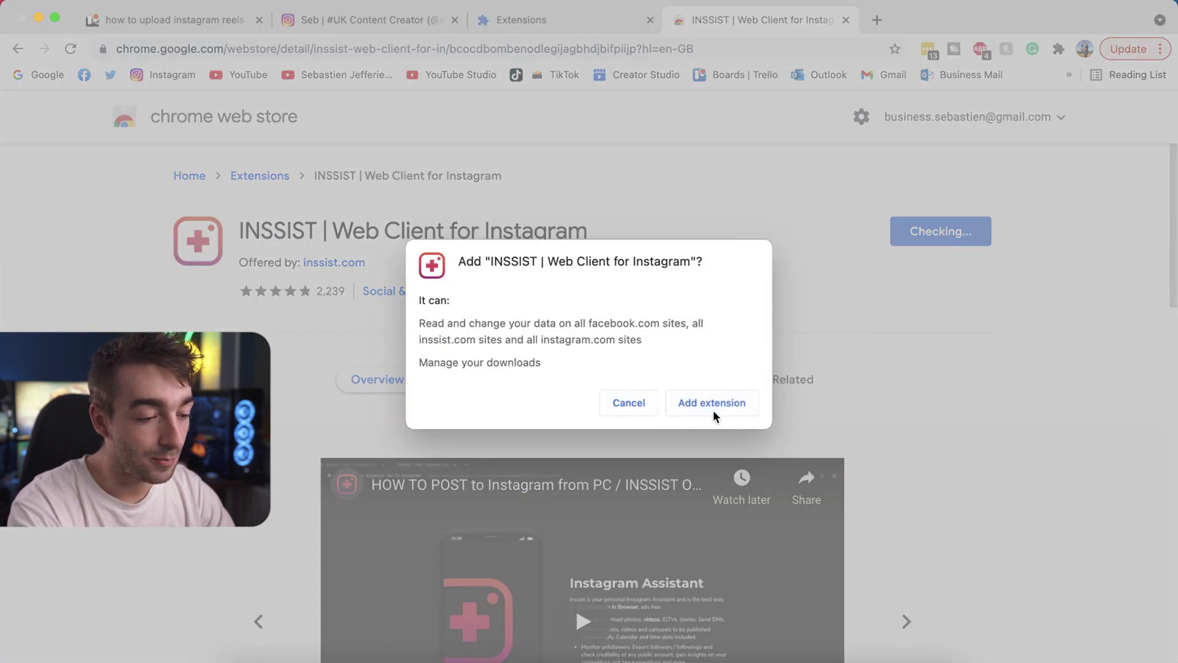
left_click(714, 413)
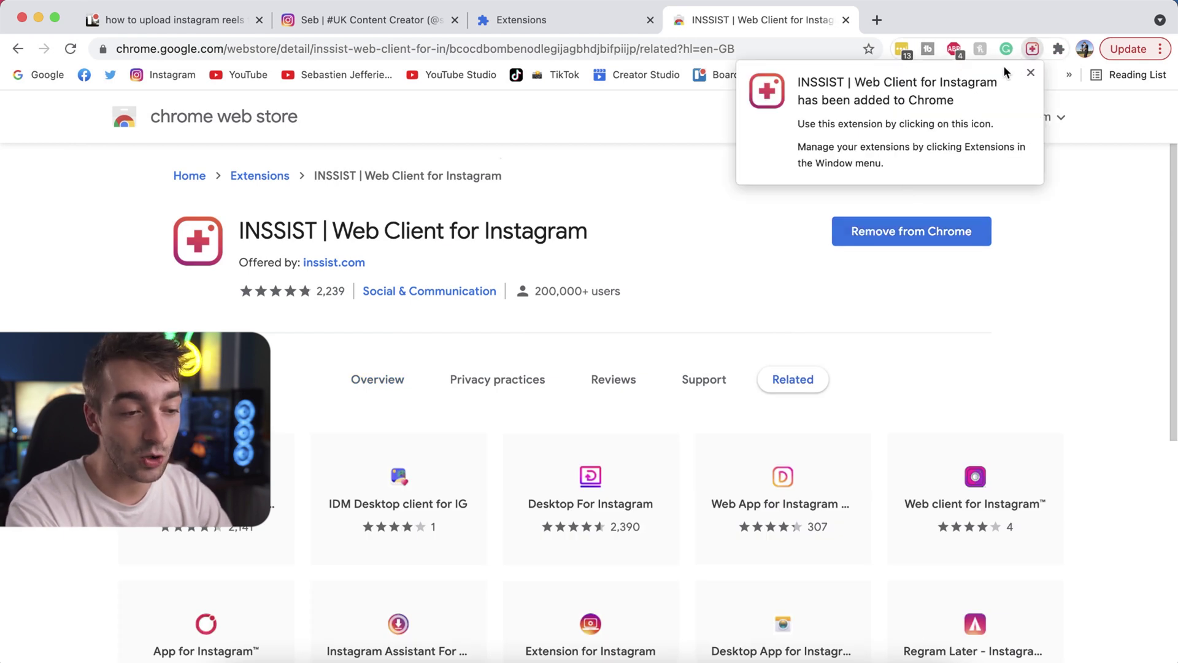
Launch INSSIST, pass its welcome page, and log in to Instagram without saving login info.
left_click(1033, 50)
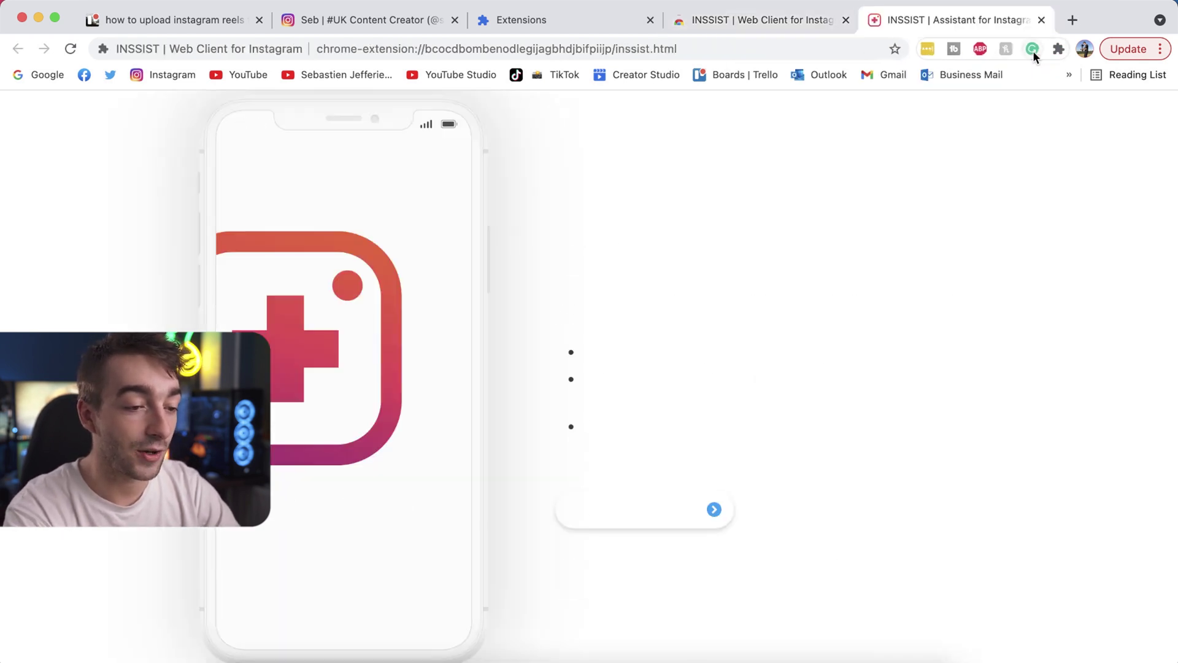
left_click(654, 515)
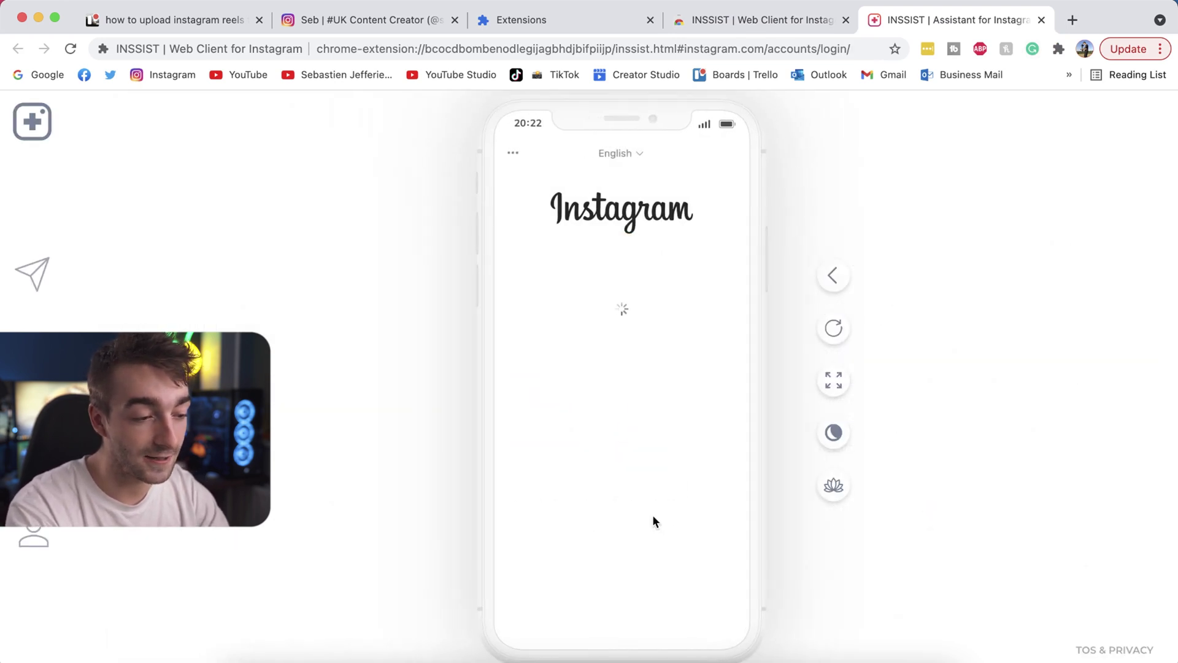
left_click(593, 358)
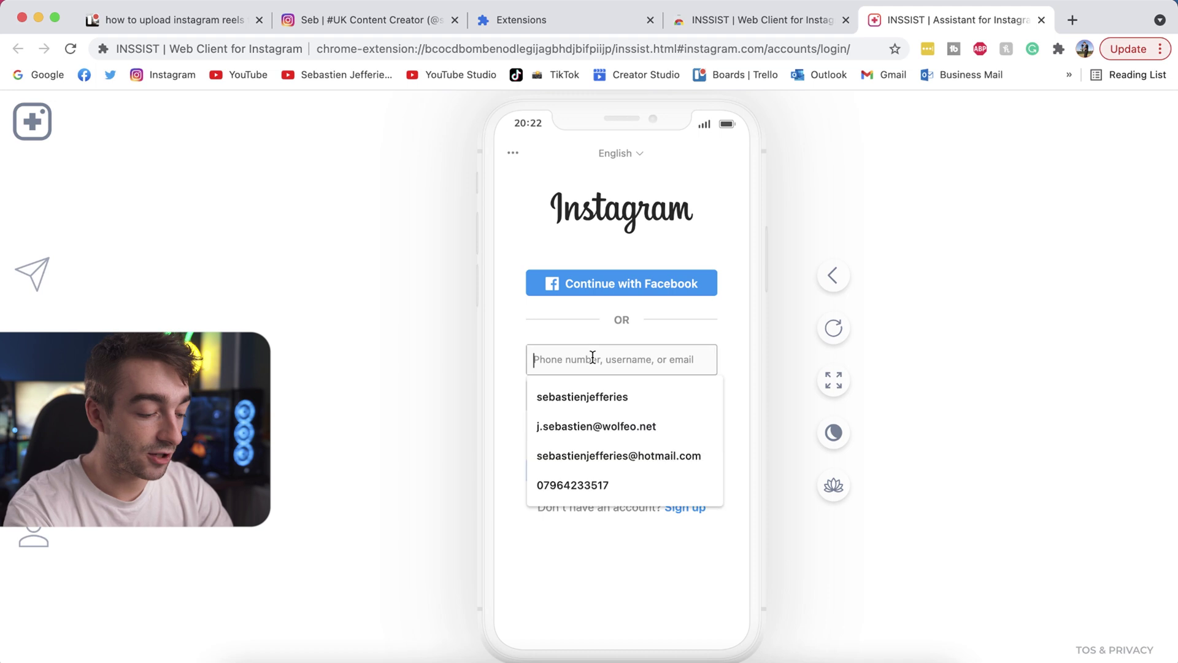
type("cre")
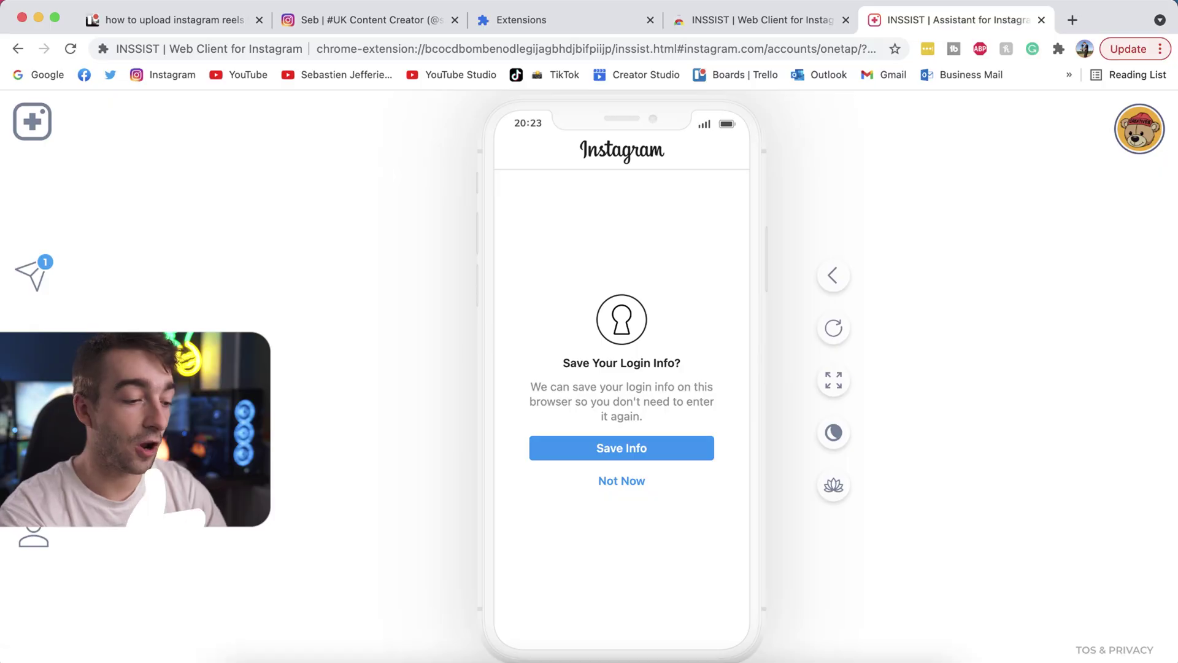
left_click(621, 481)
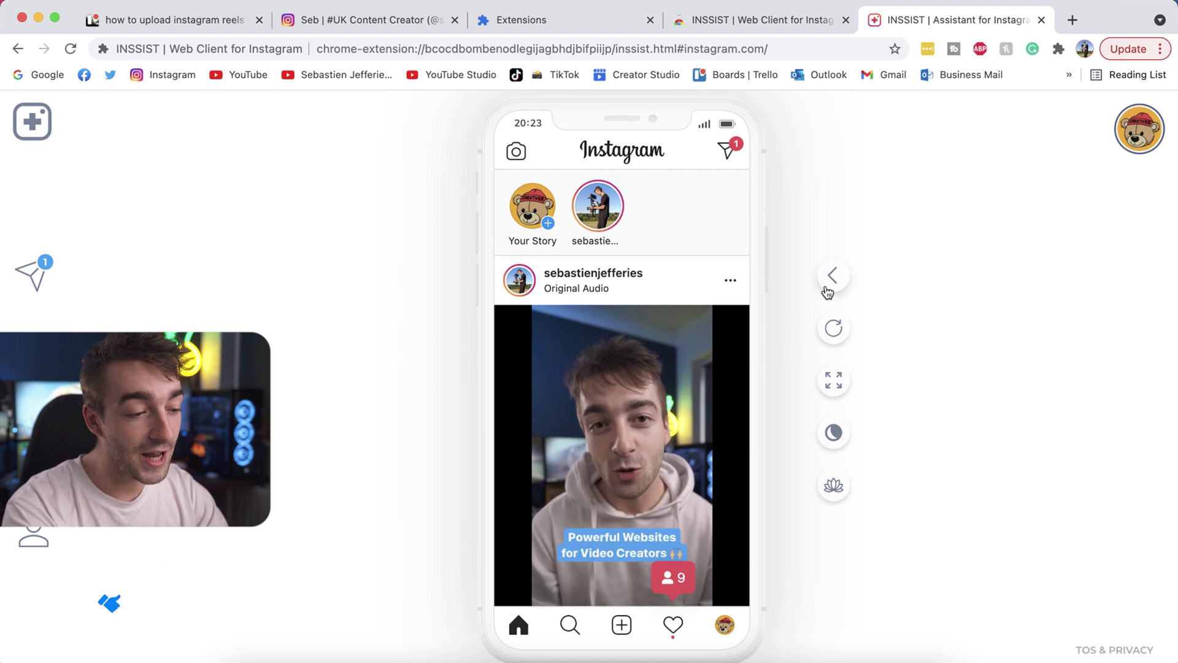
Go to the Creatives Club profile, then the linked creator's profile, and browse its posts.
mouse_move(654, 385)
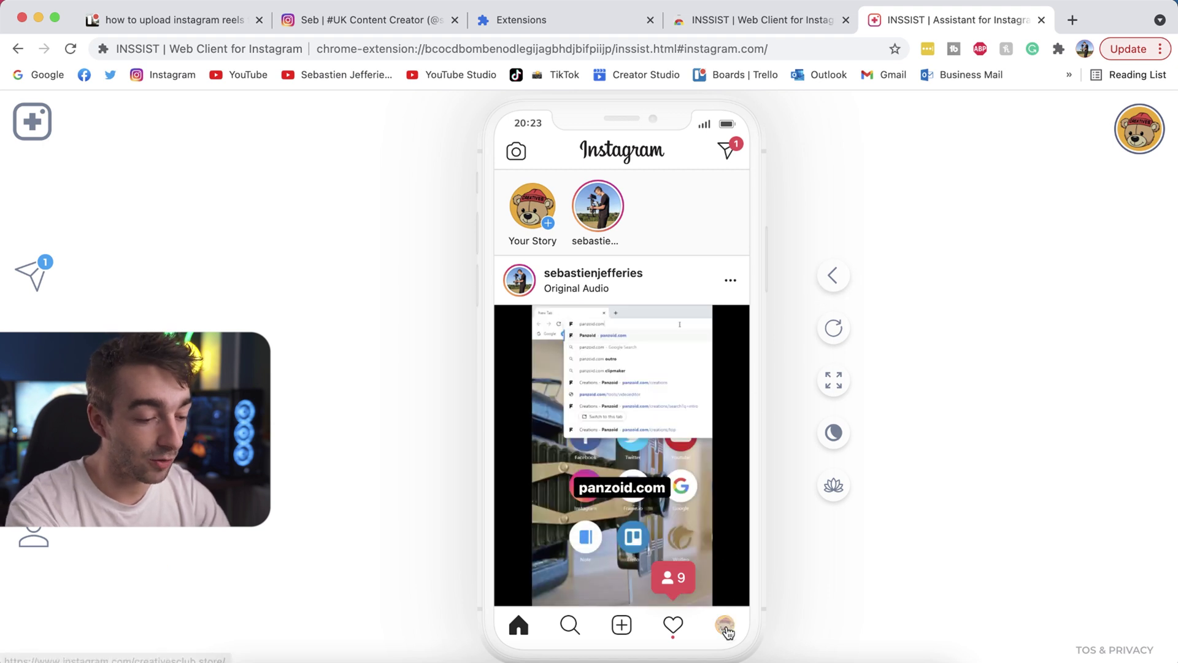
left_click(724, 625)
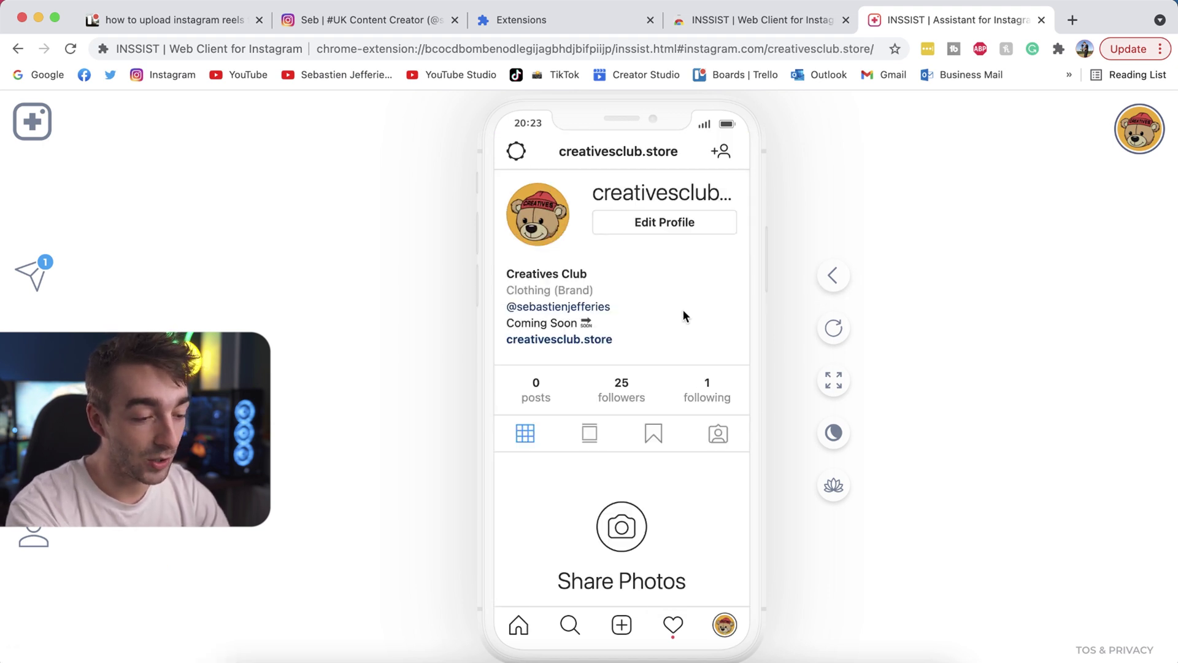
left_click(559, 308)
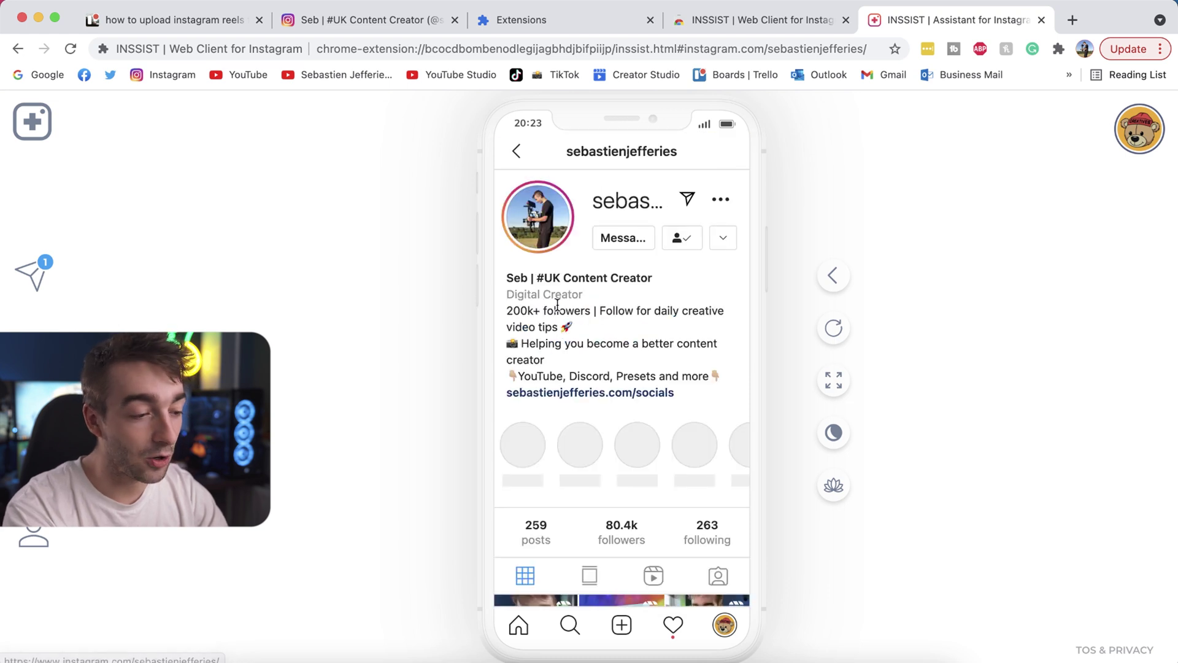
scroll(557, 304, "down", 5)
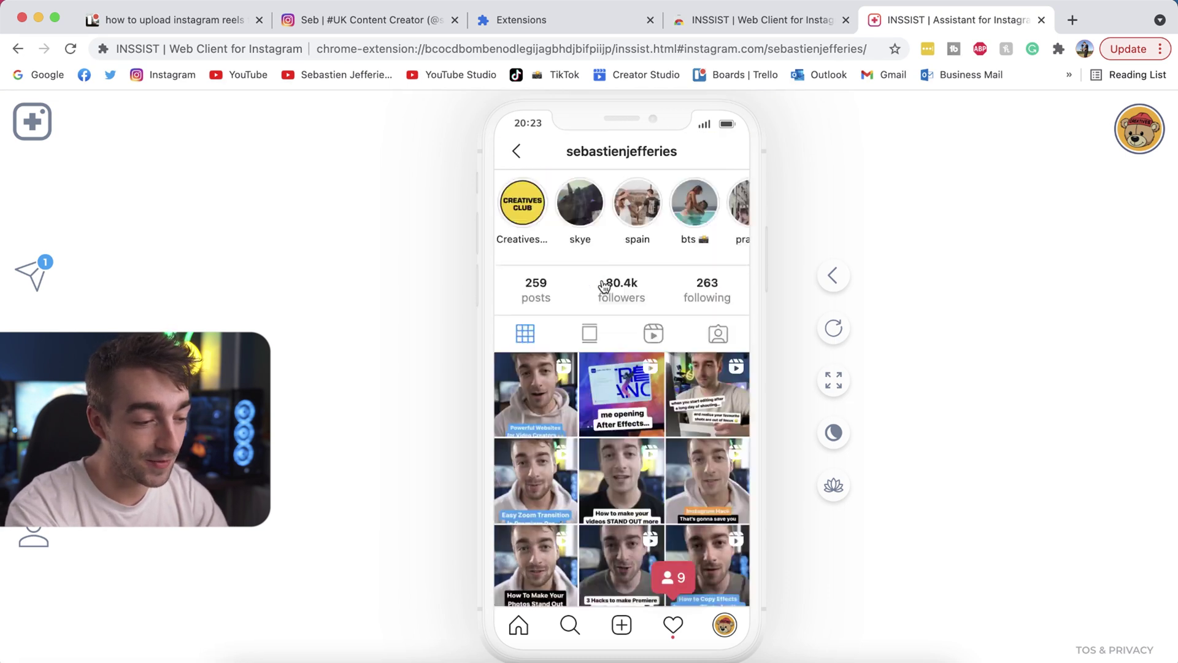
scroll(604, 287, "up", 4)
scroll(604, 287, "up", 1)
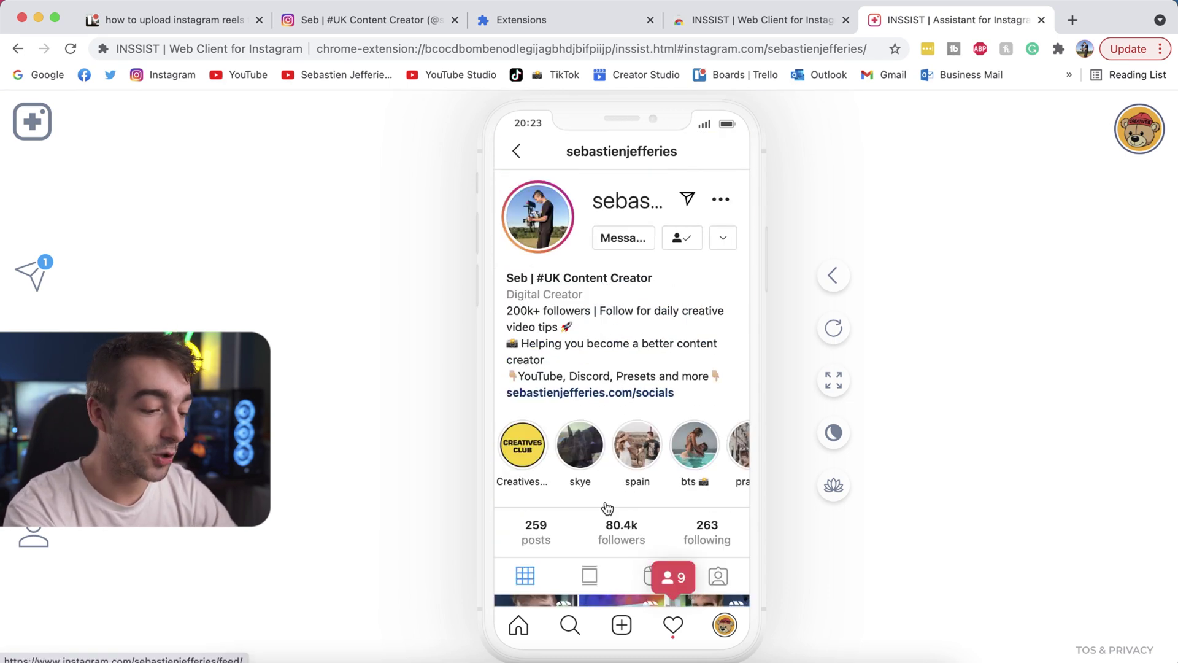
Create a new reel from 'How to upload reels from PC & Mac.MOV' and play it back.
left_click(621, 625)
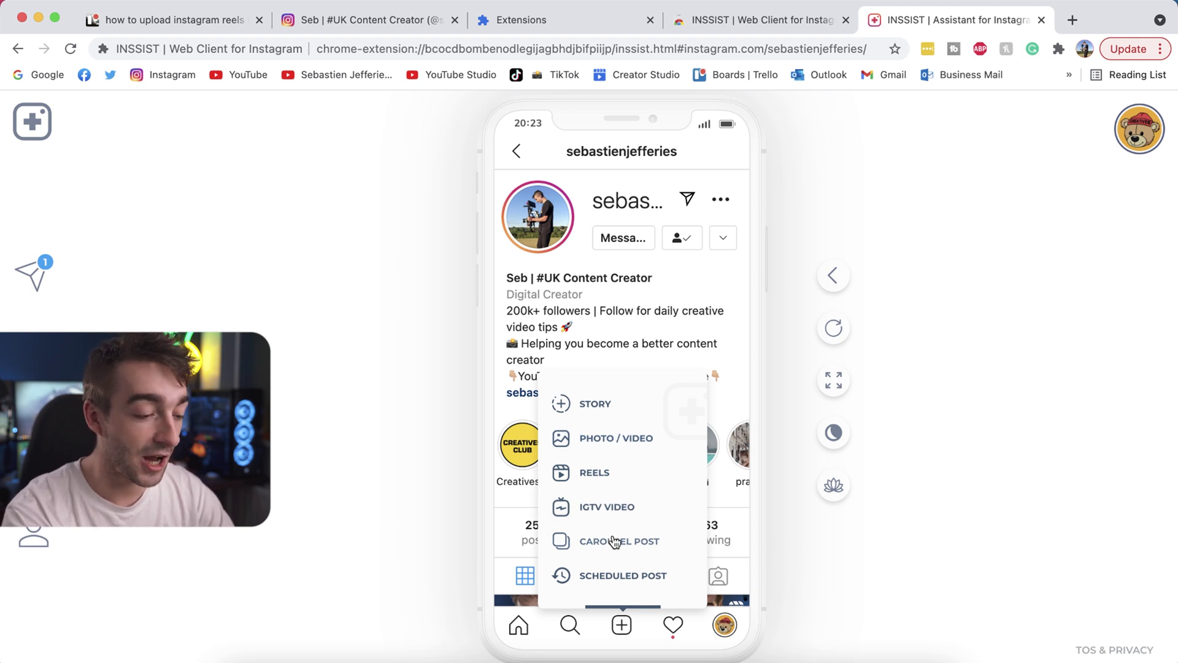
left_click(595, 478)
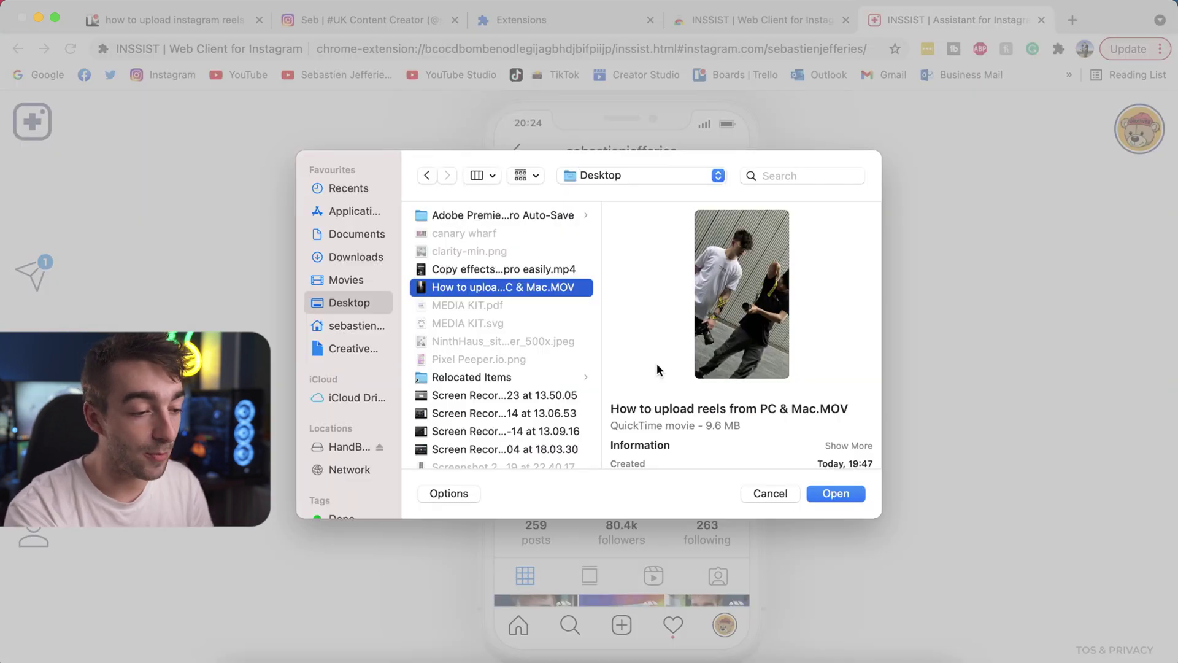
key("space")
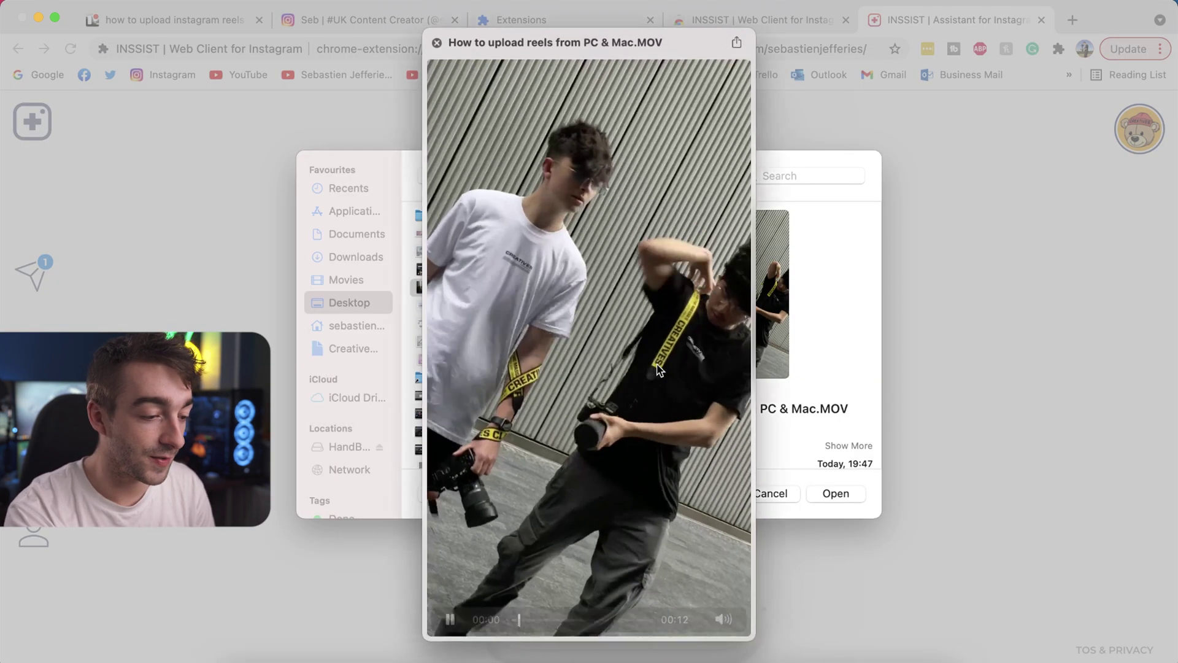
key("space")
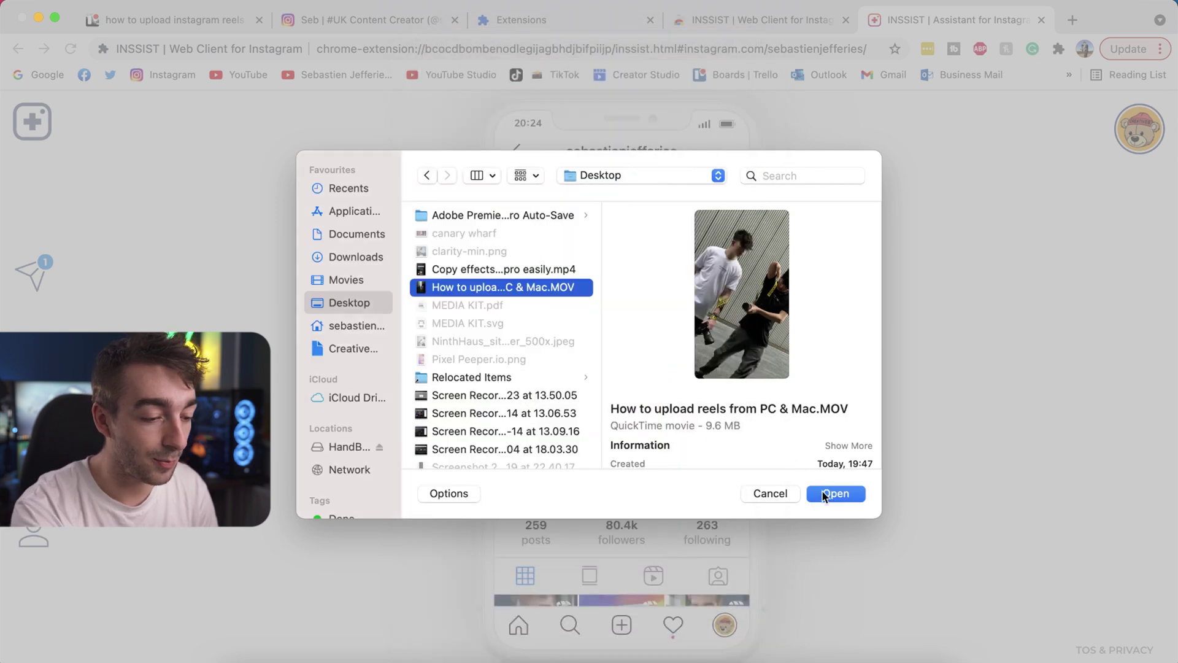
left_click(825, 491)
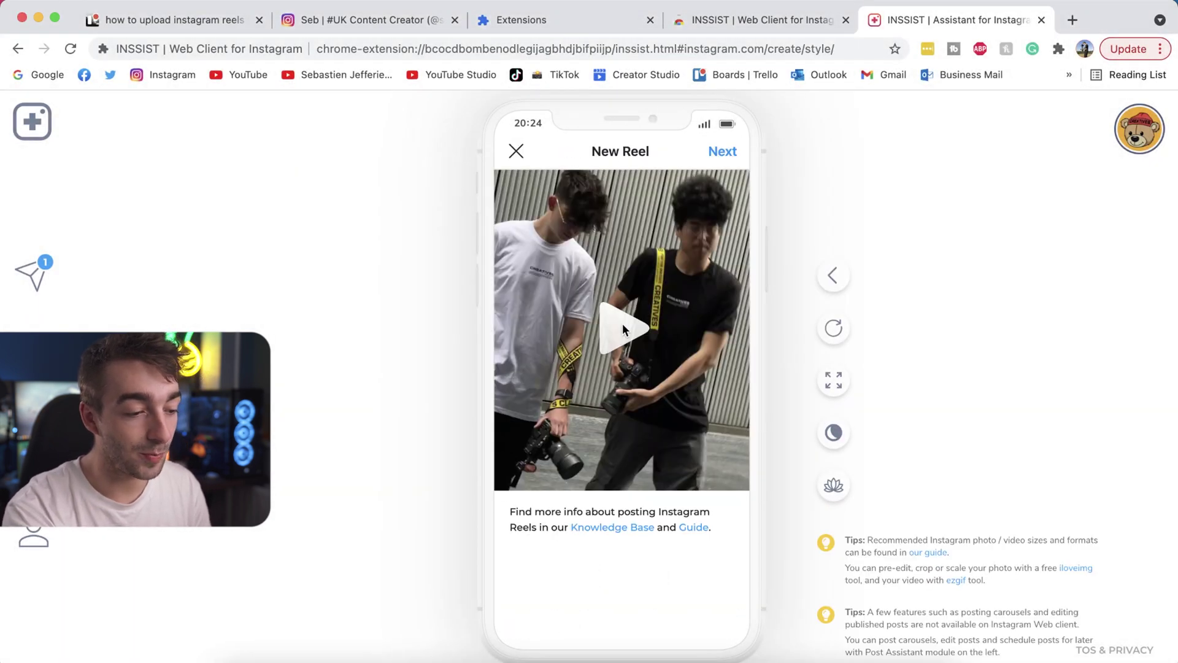
left_click(622, 330)
Caption the reel 'This is a test video :)' and use the first video frame as cover.
left_click(722, 152)
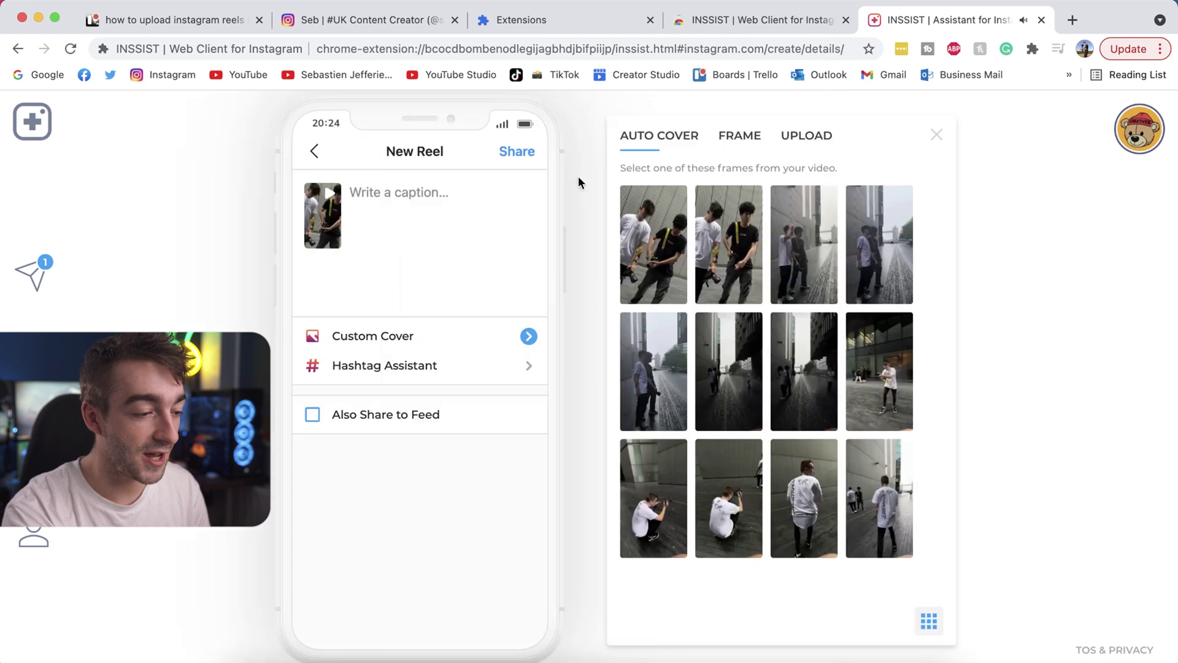
type("This is a test video :)")
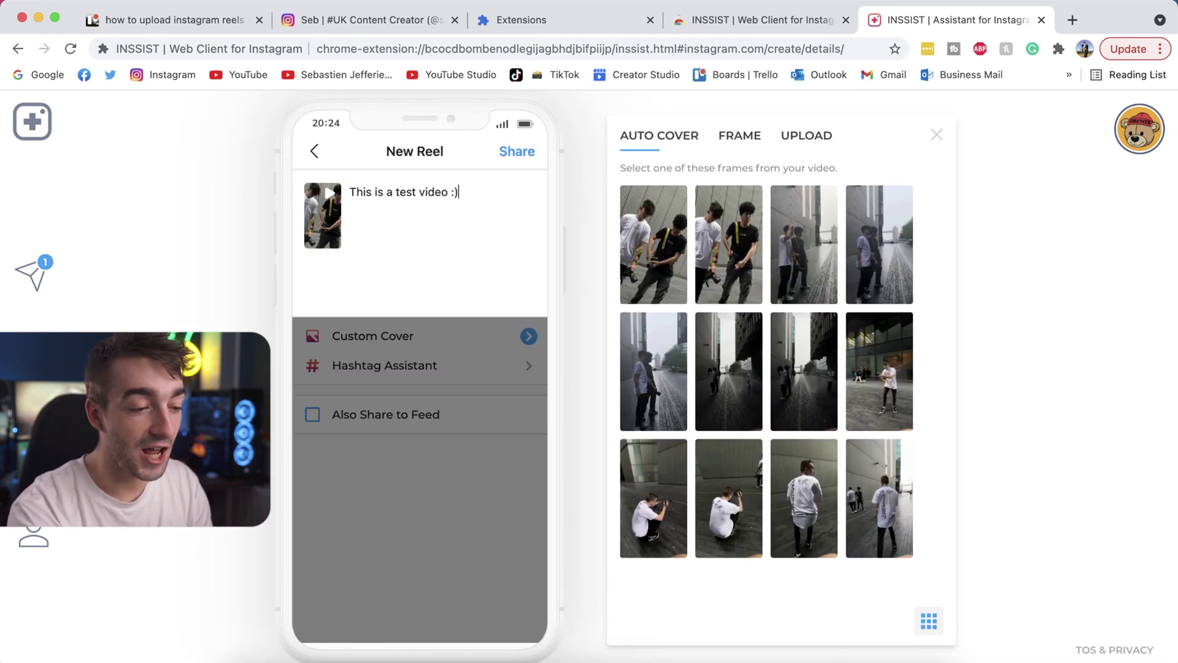
left_click(658, 252)
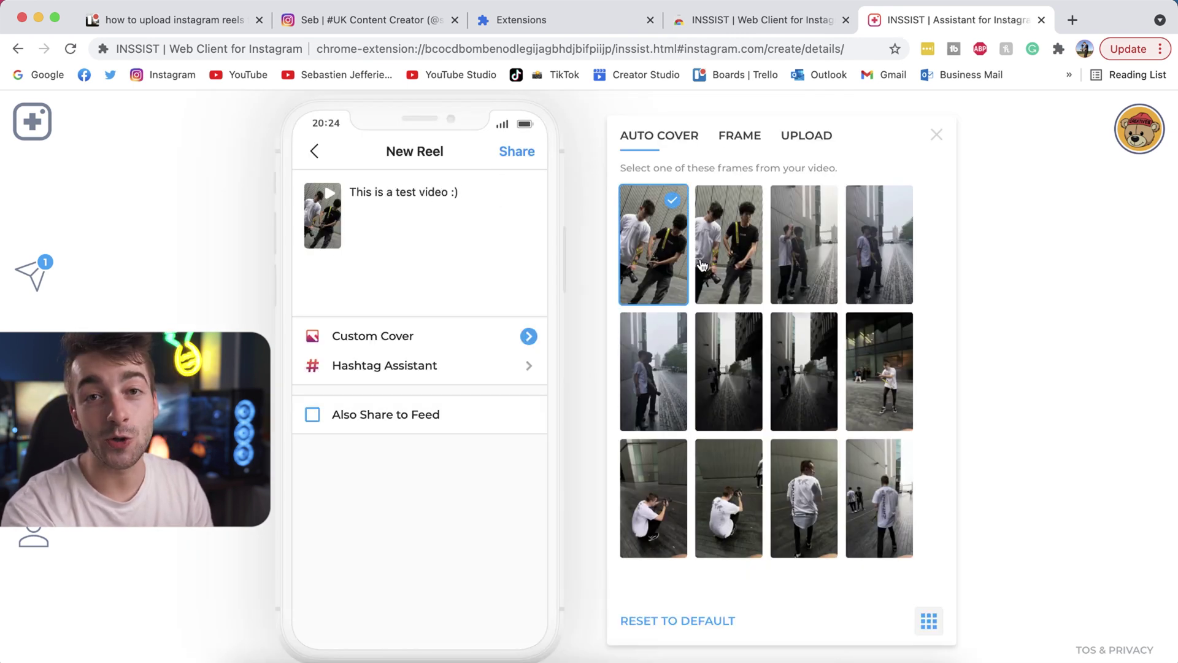
Check the custom cover upload option, go back to AUTO COVER, and bring up the Hashtag Assistant.
left_click(805, 137)
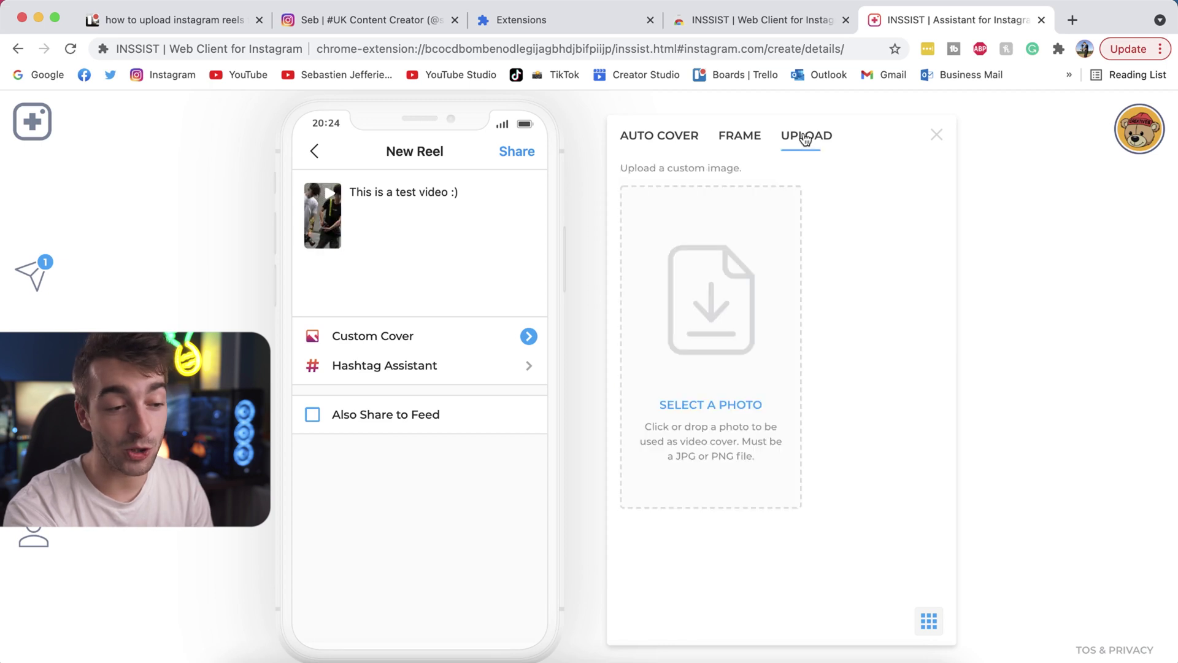
left_click(687, 140)
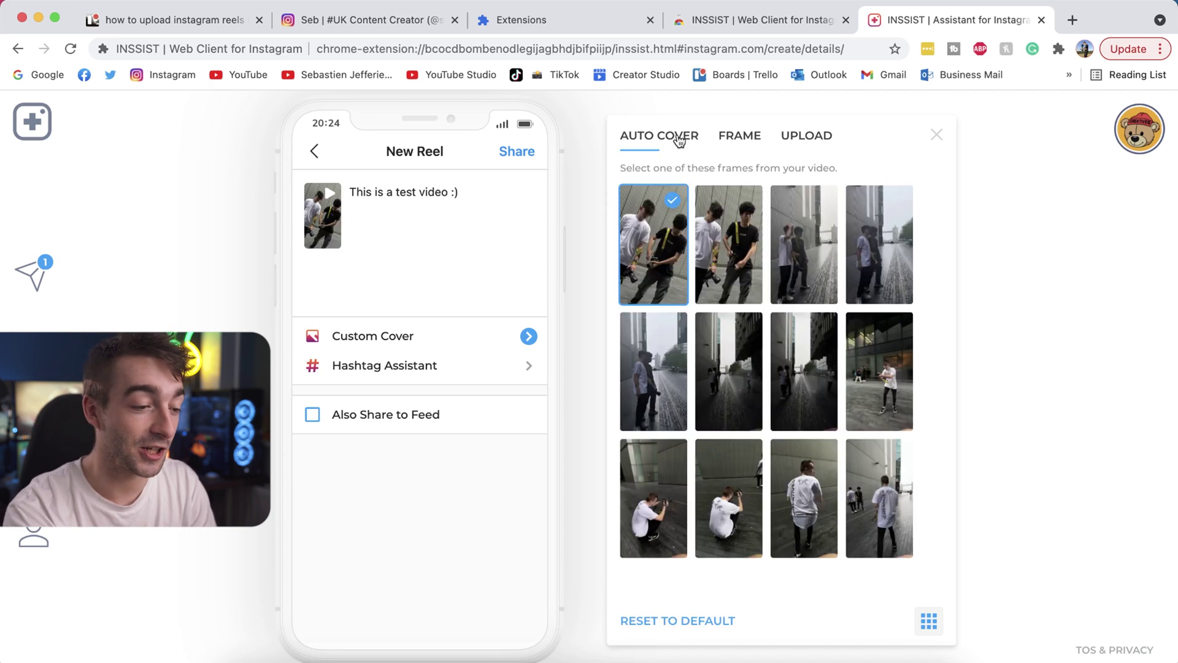
left_click(532, 368)
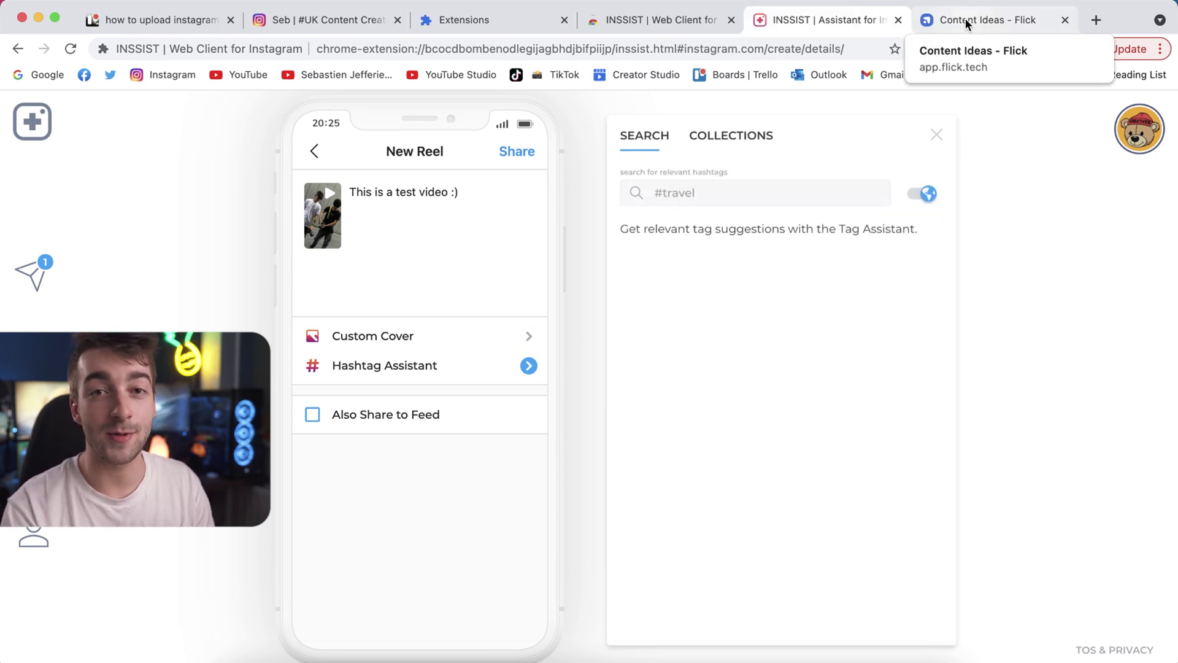
Copy 30 random hashtags from Flick's Videographer collection with the Randomizer.
left_click(965, 18)
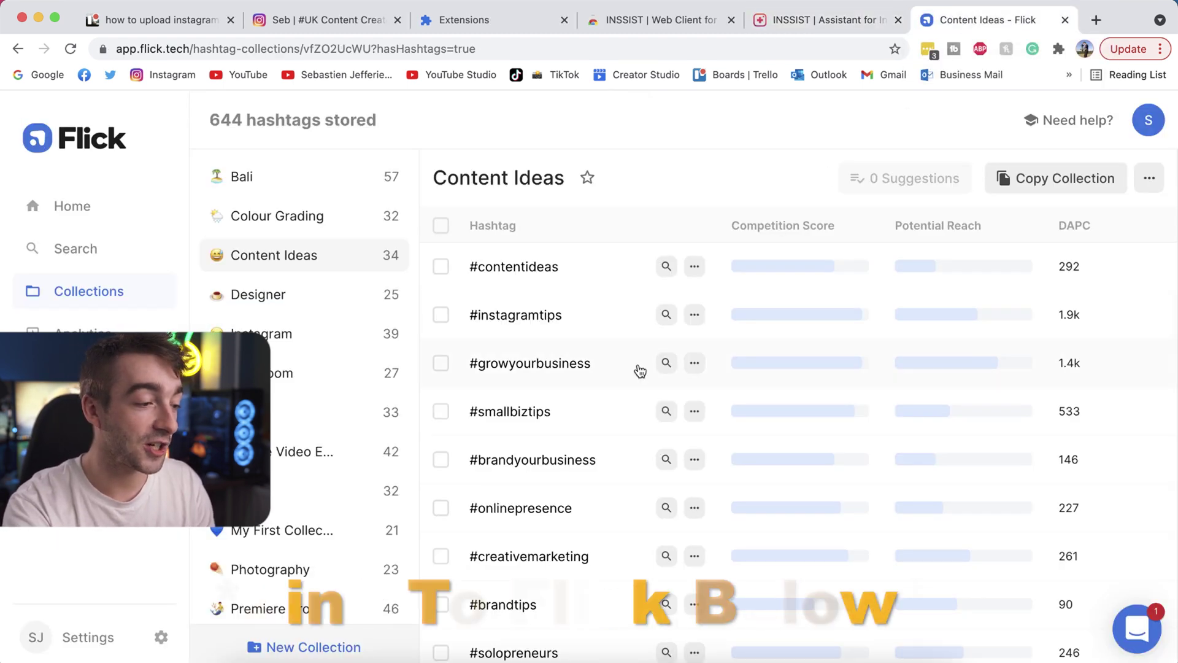
scroll(305, 500, "down", 2)
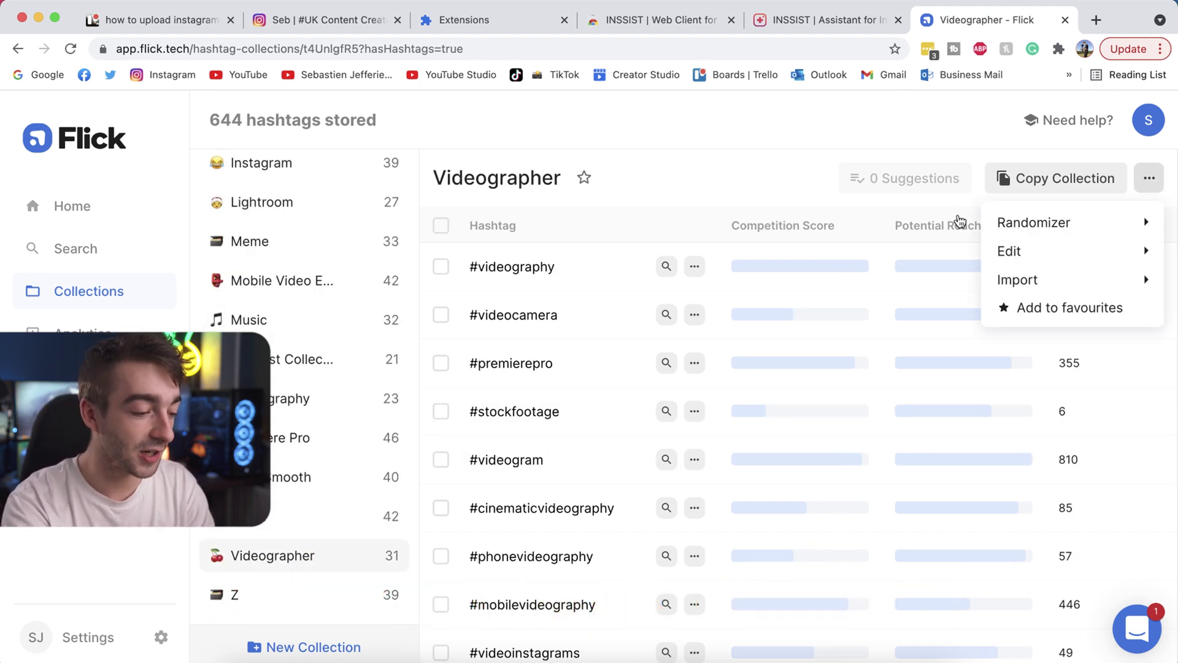
mouse_move(1041, 231)
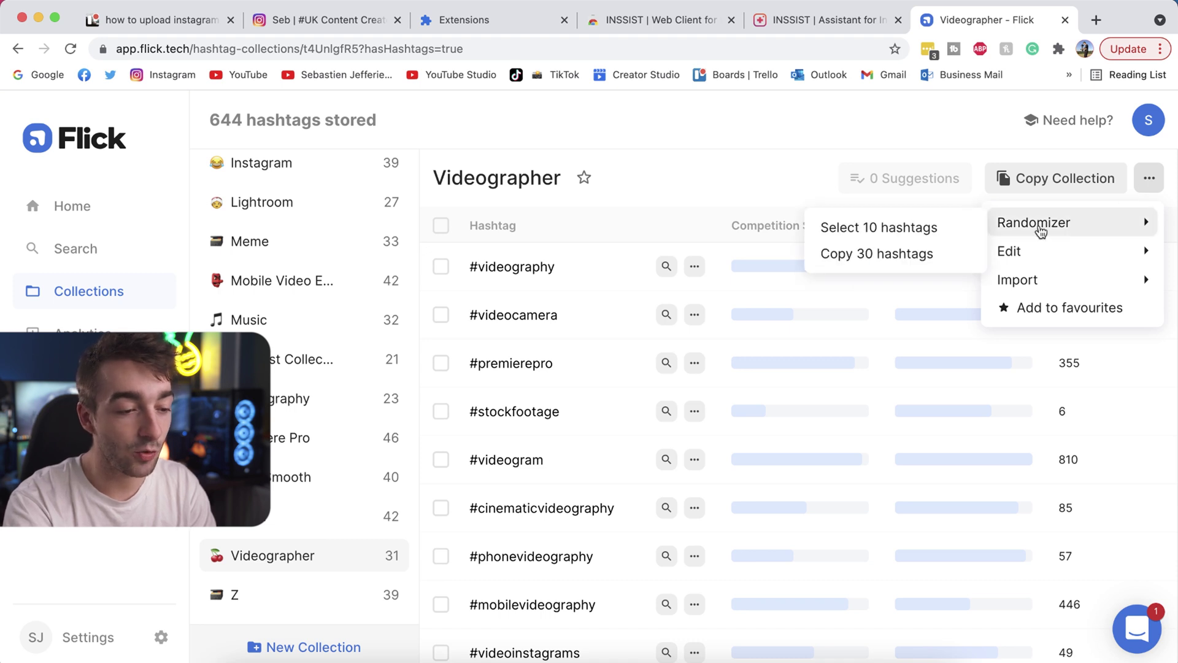
left_click(846, 254)
Paste the copied hashtags on a new line under the caption and share the reel.
left_click(810, 28)
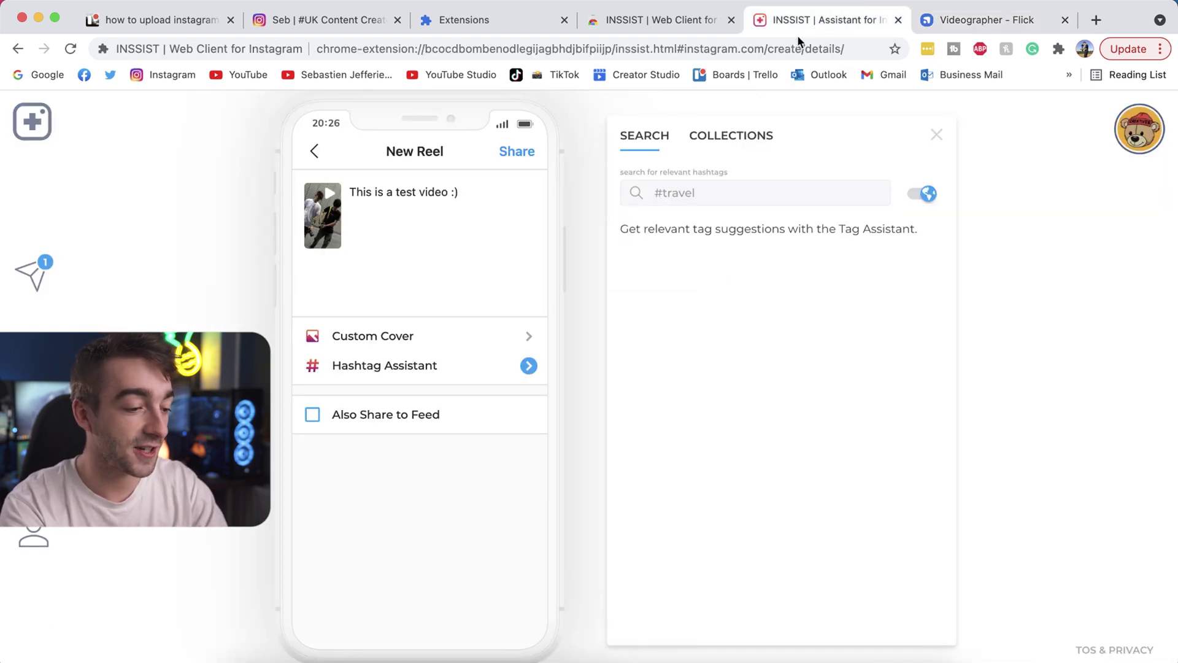
left_click(450, 232)
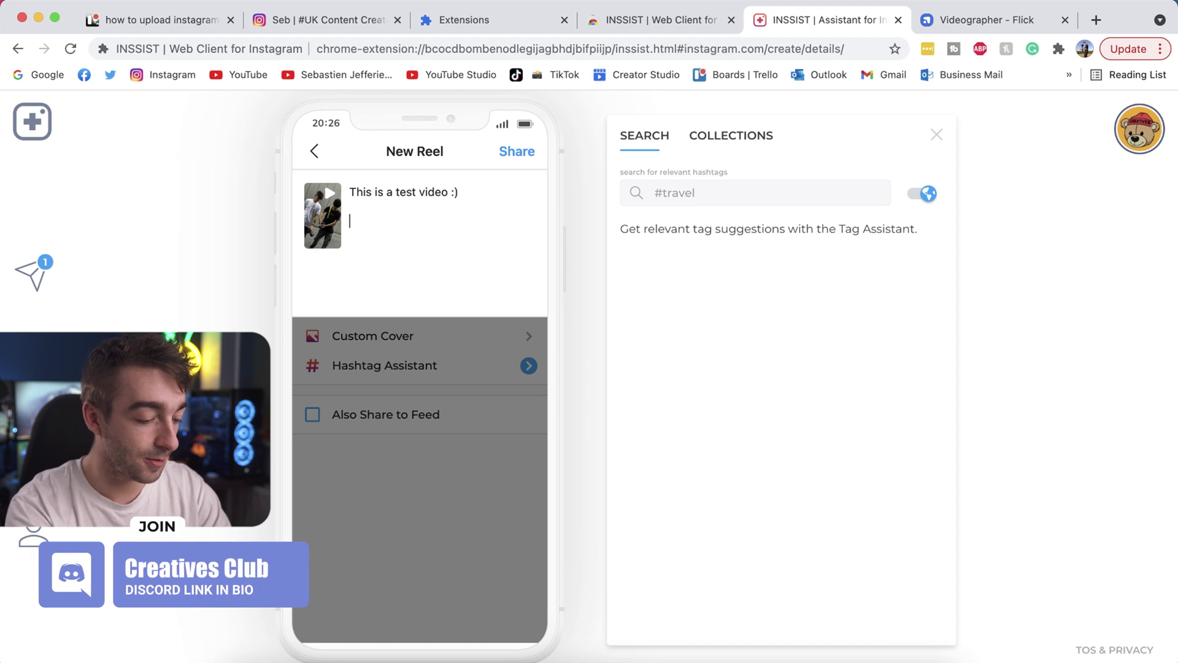
key("super+v")
scroll(491, 239, "up", 4)
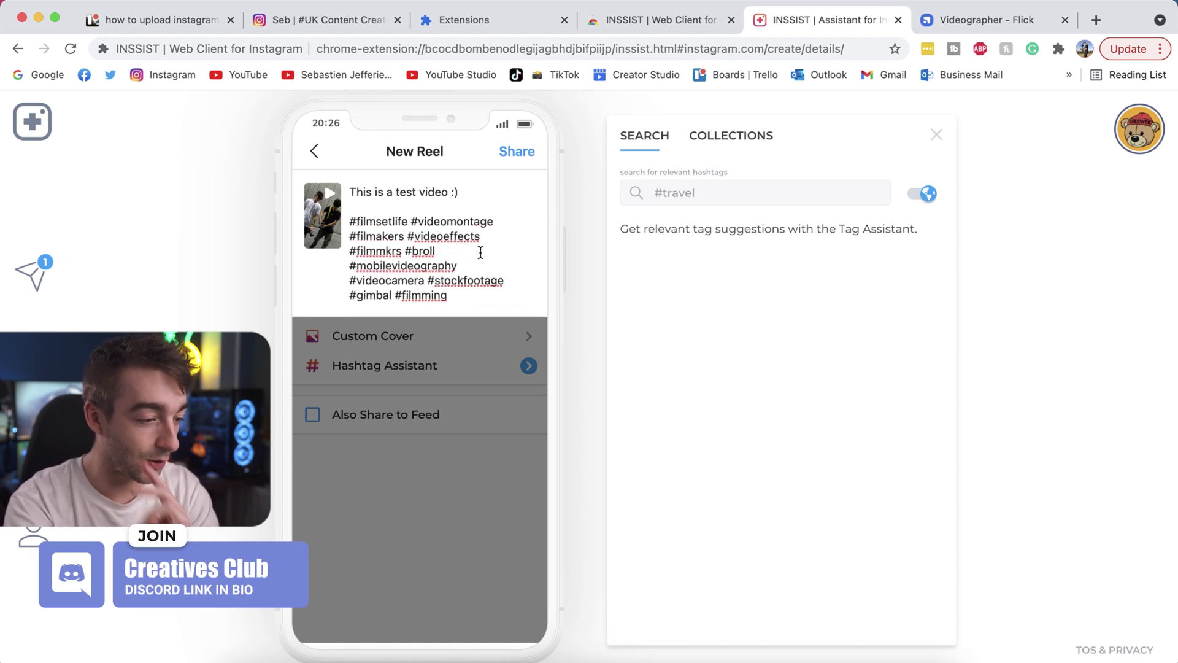
left_click(457, 552)
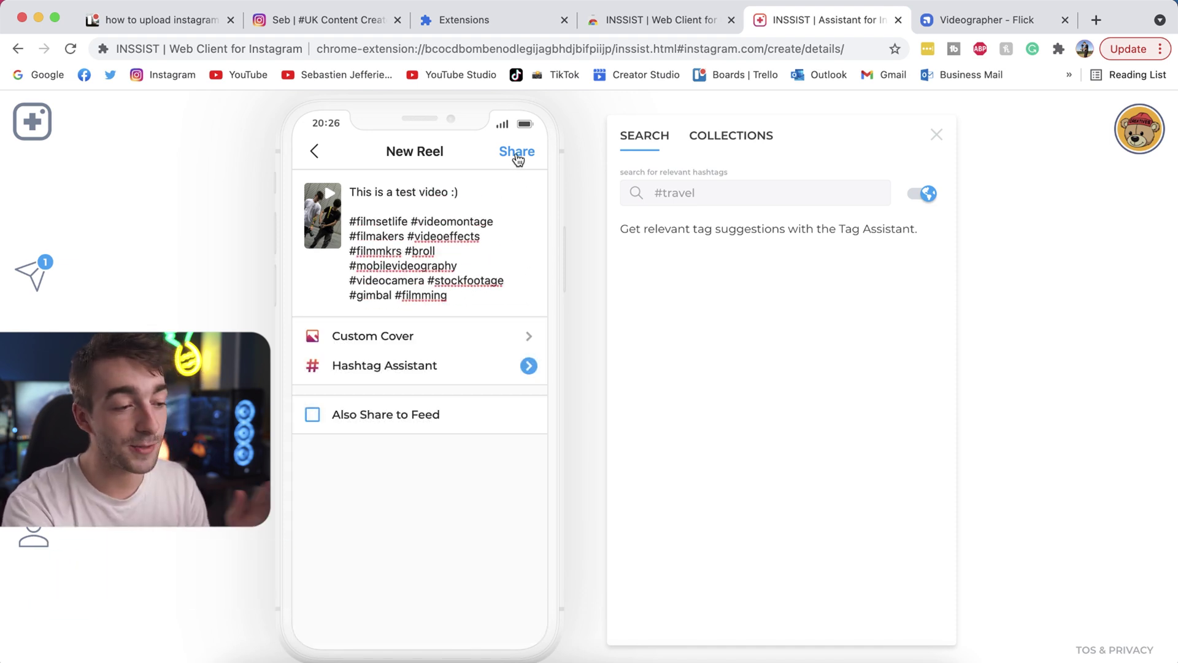
left_click(517, 155)
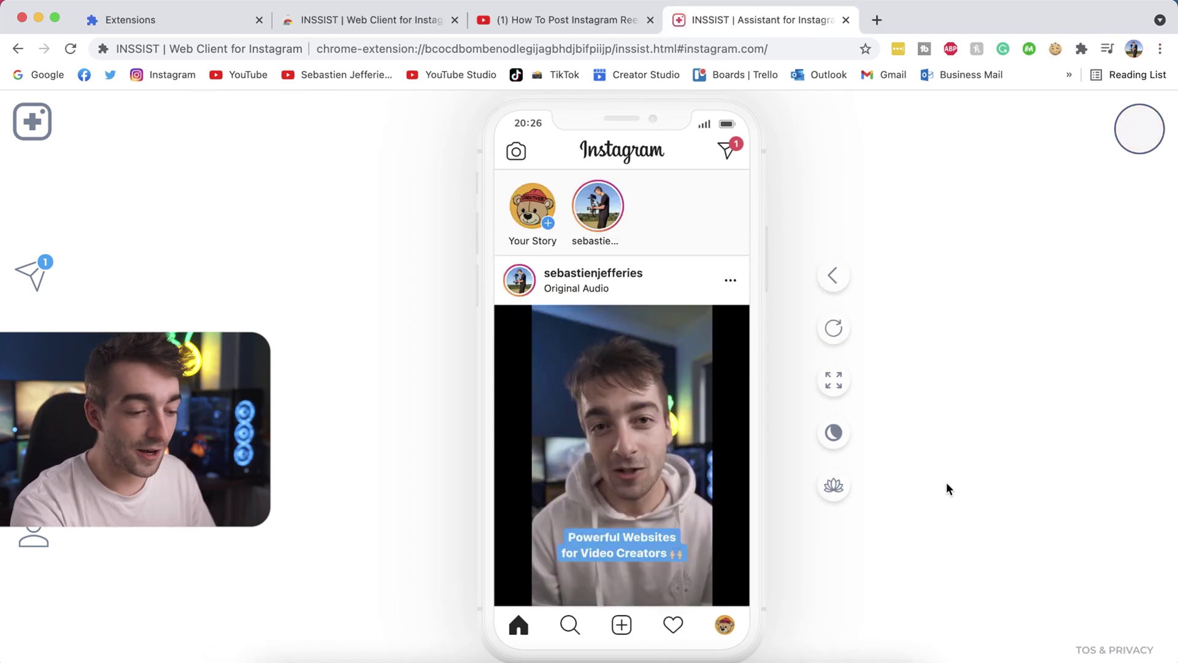
Show the Creatives Club profile's Reels tab to confirm the new reel is listed.
left_click(725, 626)
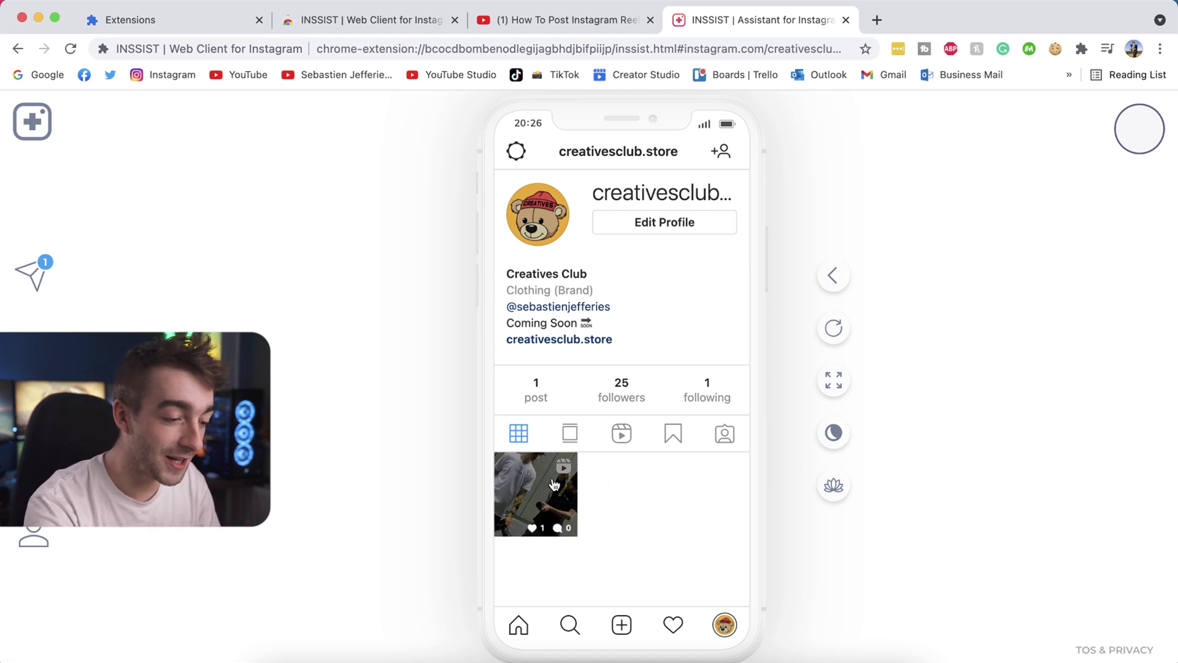
left_click(622, 437)
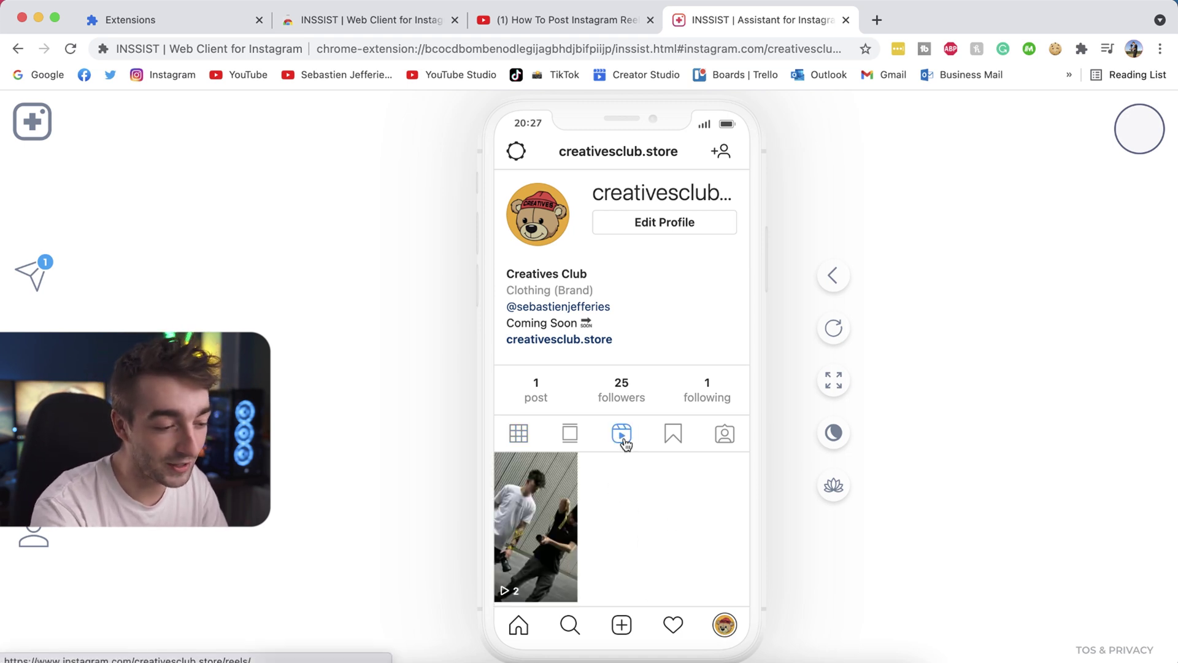